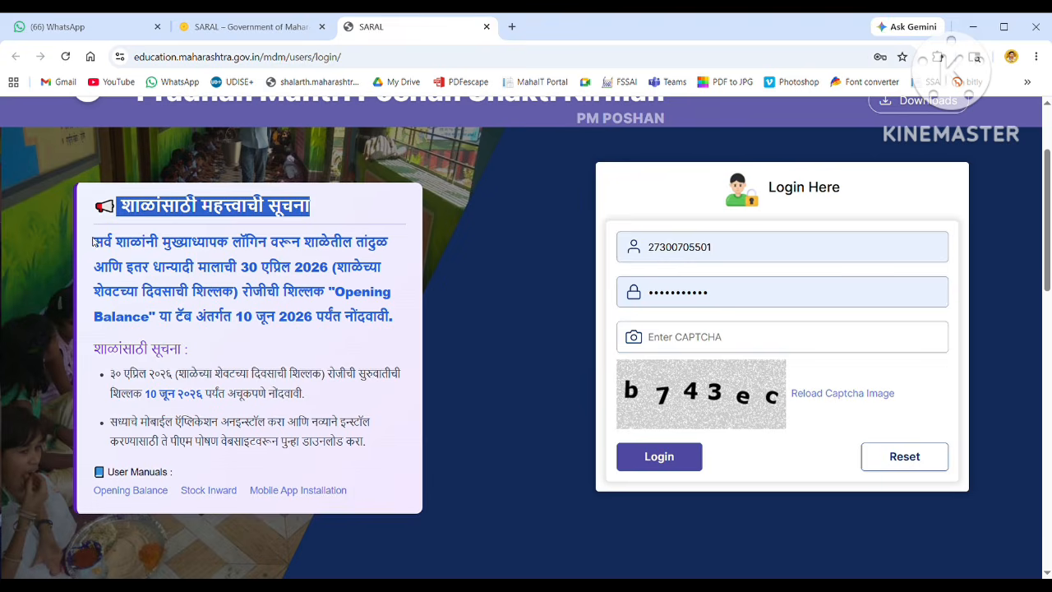
Read the important notice for schools and its instructions about recording the opening balance on the login page.
drag(93, 240, 398, 339)
click(324, 342)
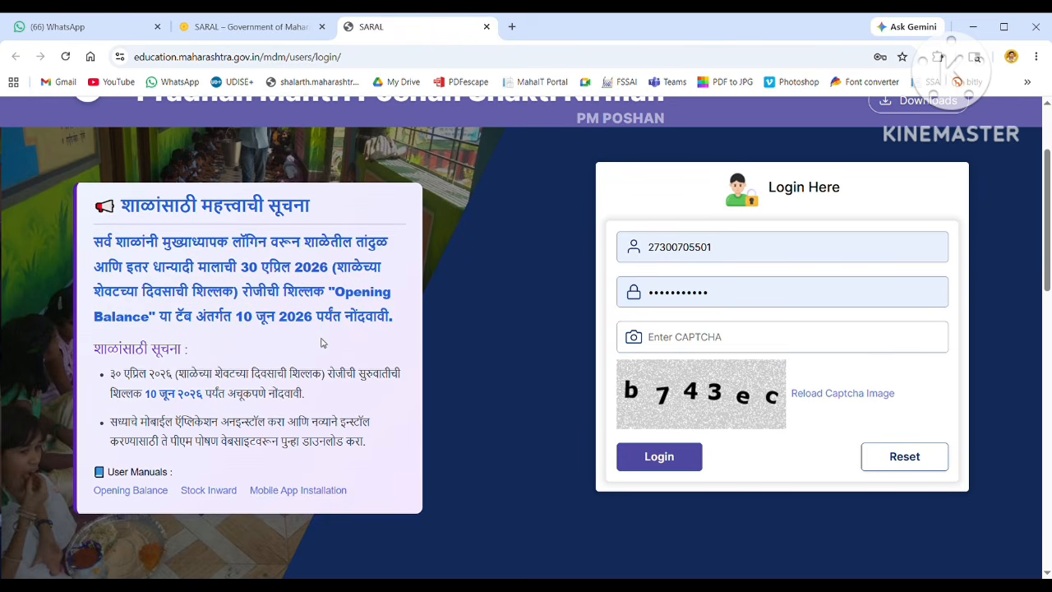
drag(99, 350, 368, 444)
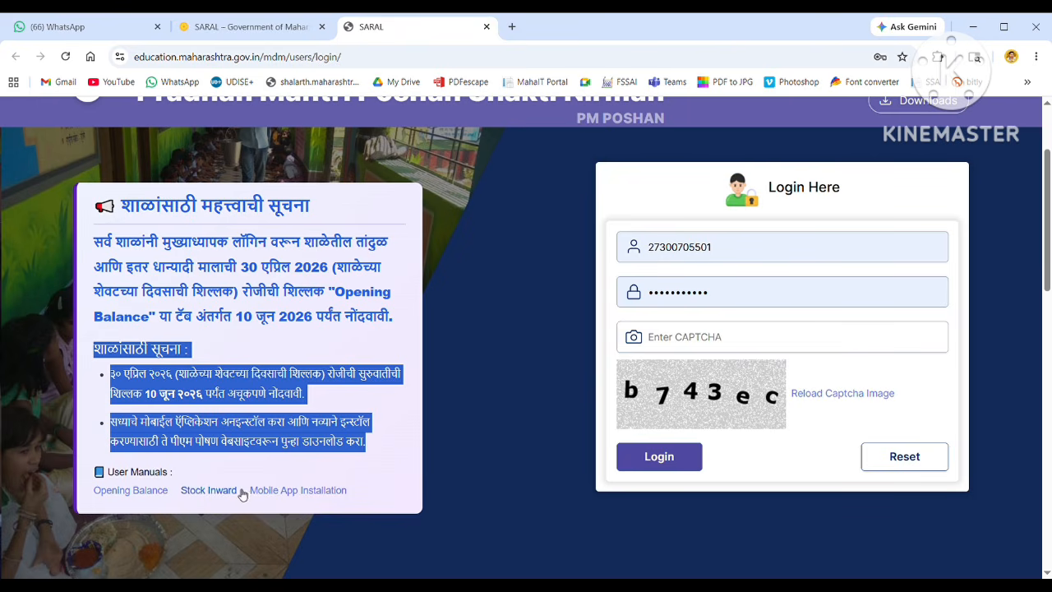
click(392, 454)
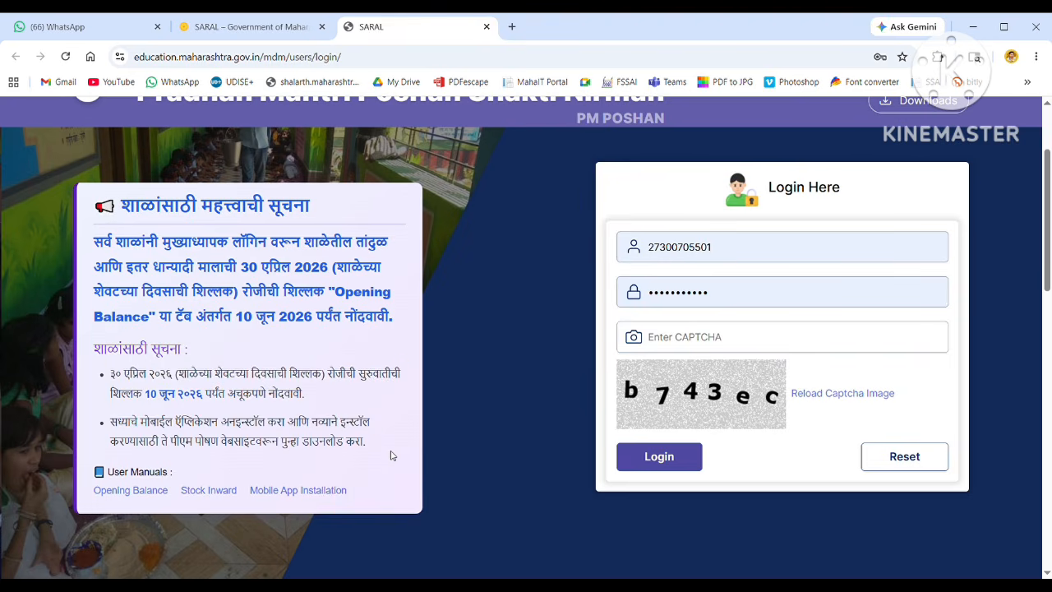
Enter the displayed CAPTCHA code alongside the prefilled school credentials and log in.
double_click(746, 256)
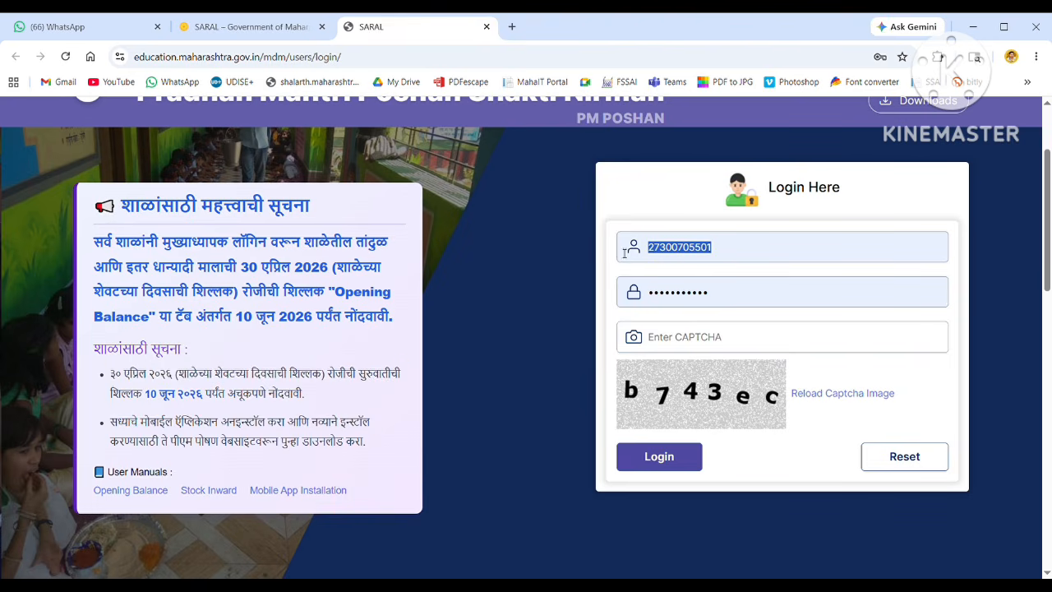
click(718, 300)
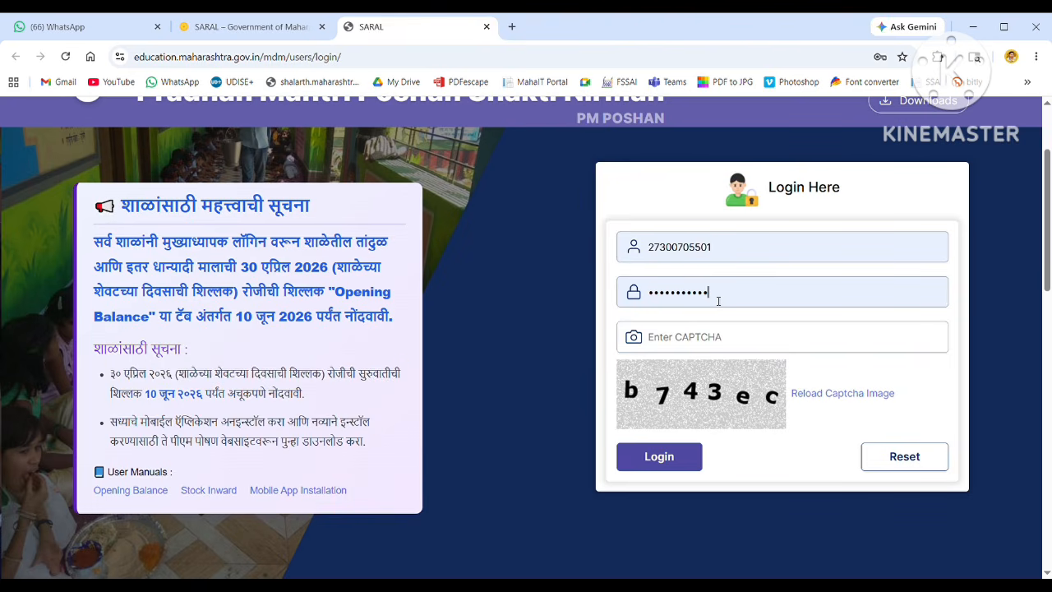
click(734, 339)
text(b743ec)
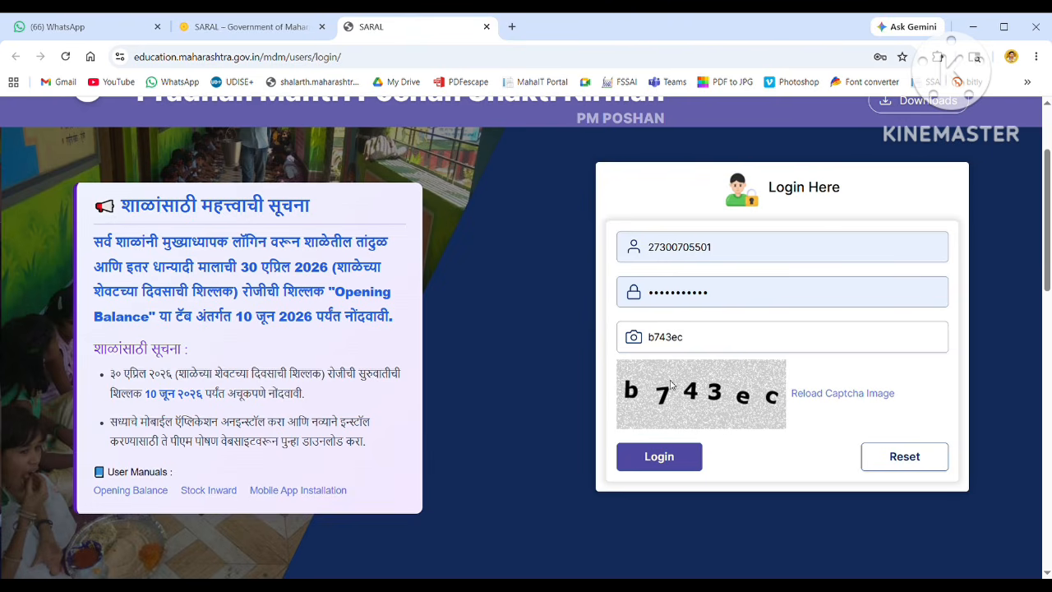
click(668, 463)
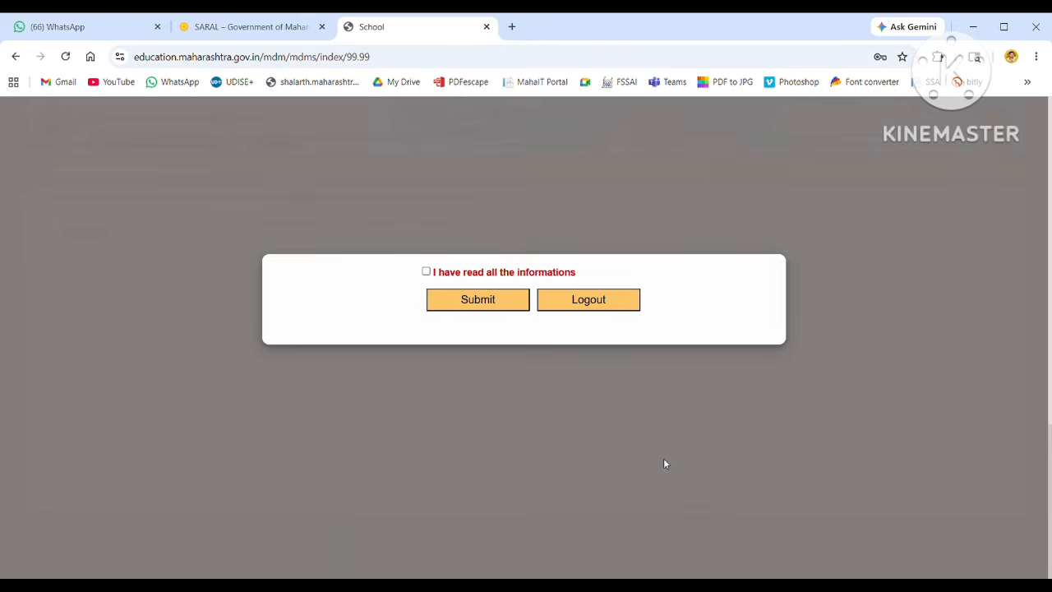
Acknowledge having read all the information, submit it, and open the Opening Balance form.
click(427, 272)
click(465, 301)
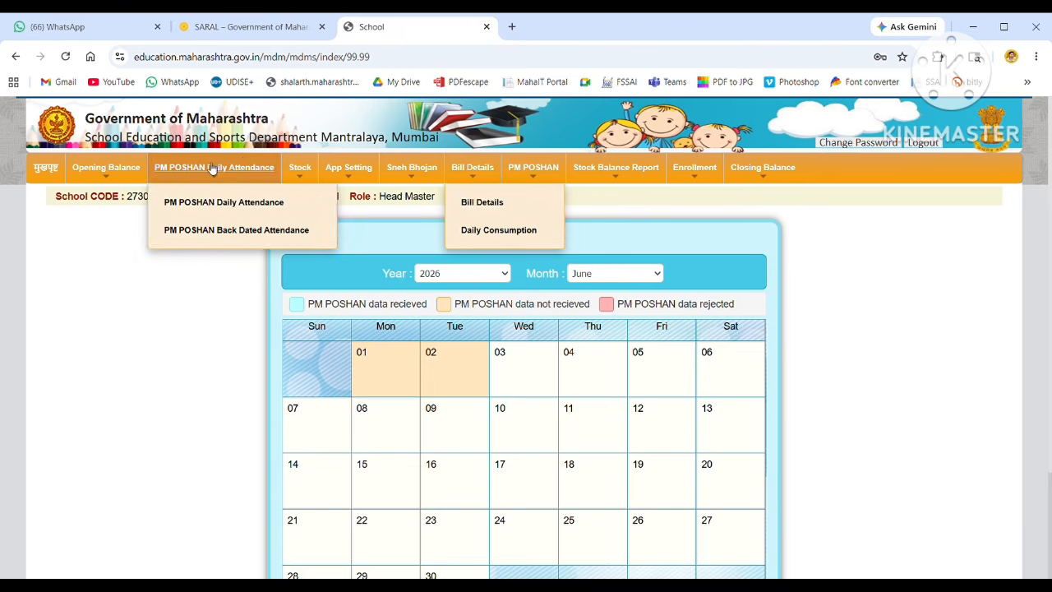
mouse_move(127, 174)
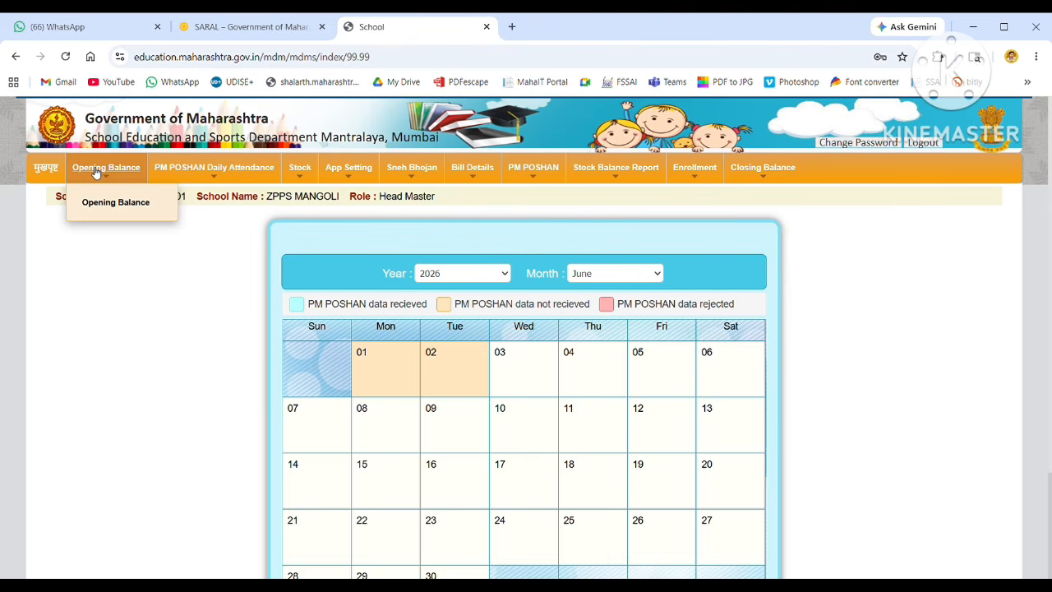
click(112, 204)
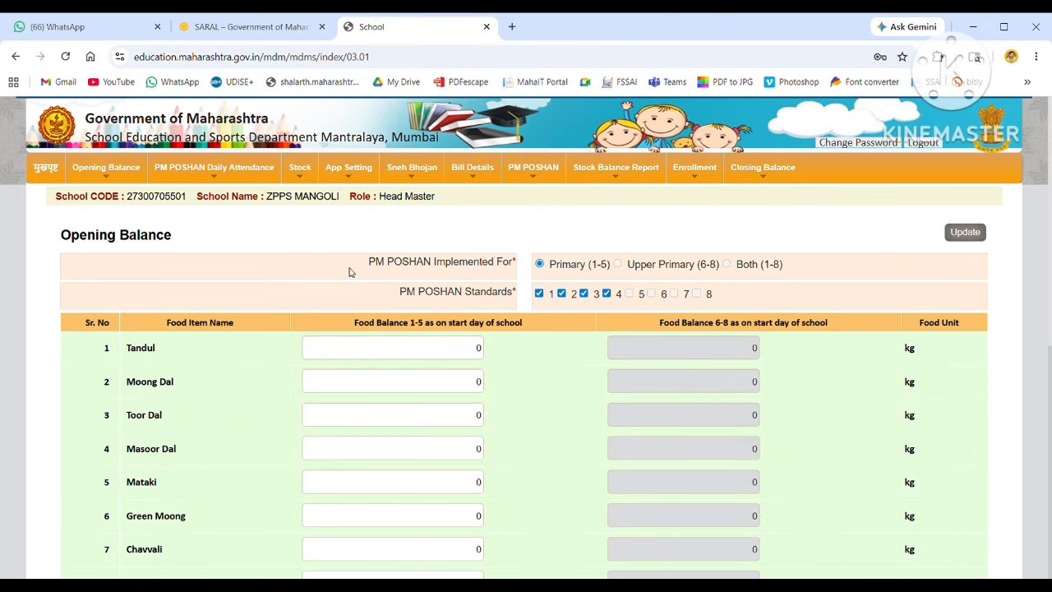
Examine the PM POSHAN Implemented For and Standards settings and the food item list on the Opening Balance form.
drag(351, 272, 520, 266)
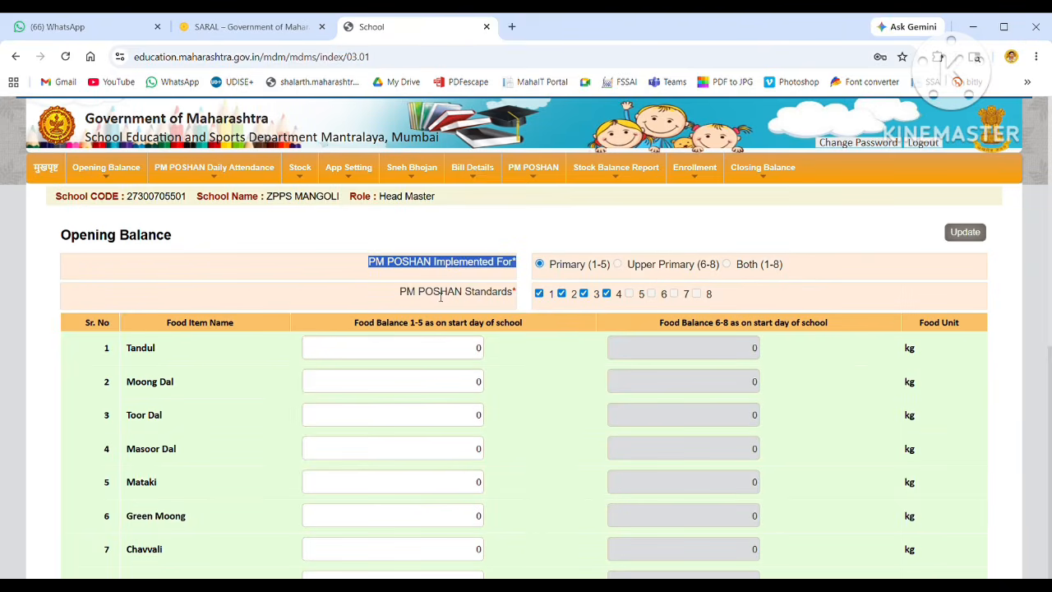
drag(420, 296, 484, 302)
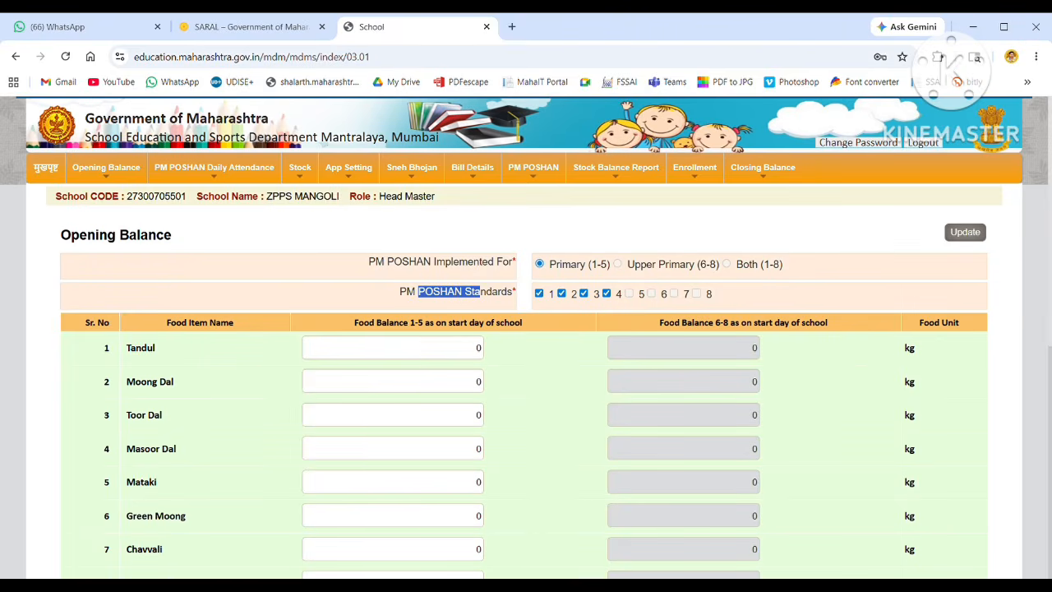
scroll(1046, 378, down, 3)
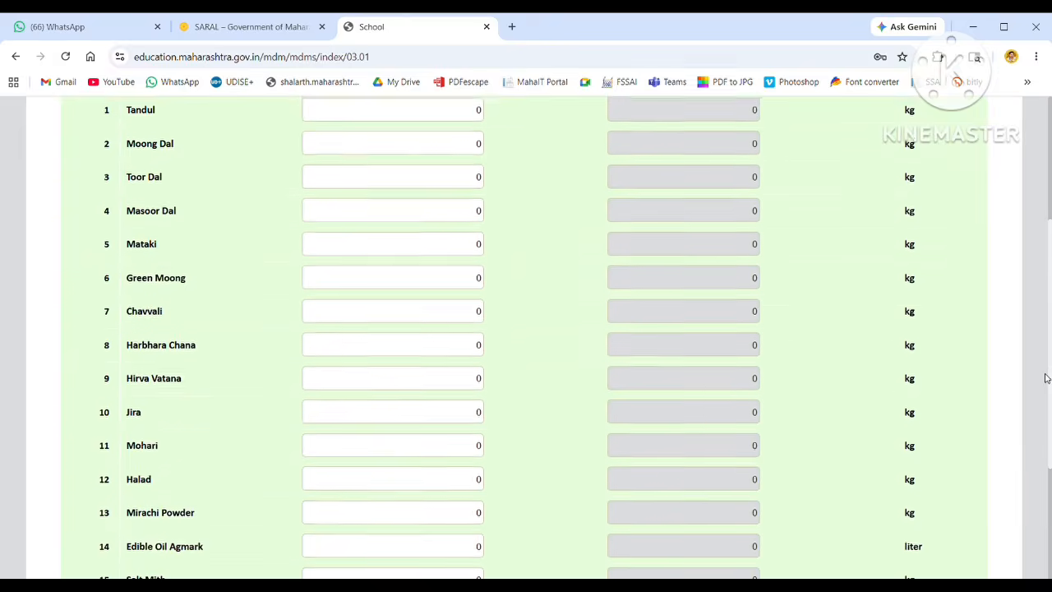
scroll(1046, 411, down, 3)
scroll(1047, 494, up, 2)
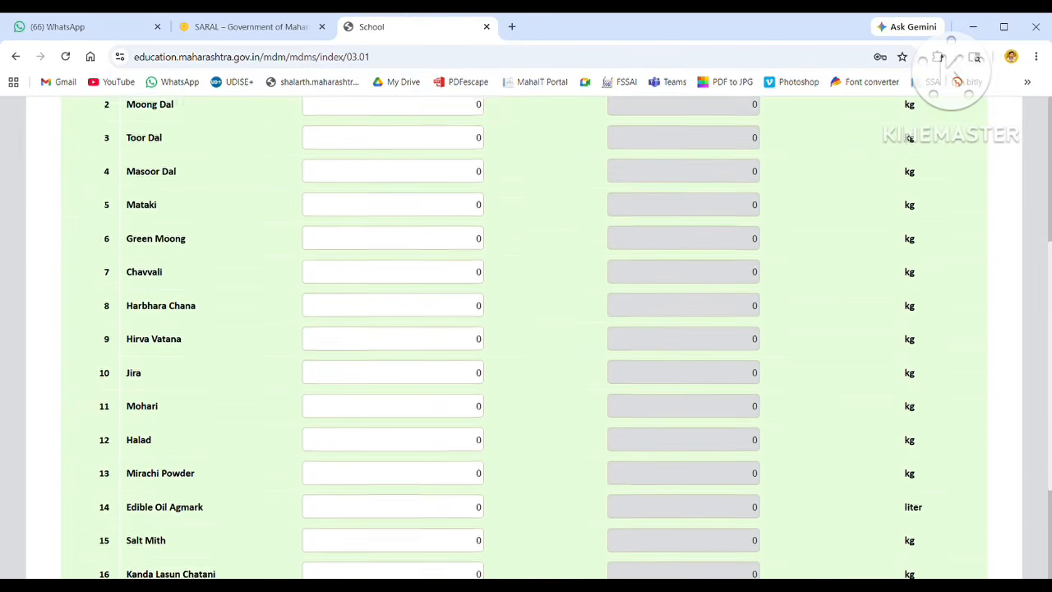
scroll(526, 337, up, 3)
scroll(912, 295, down, 1)
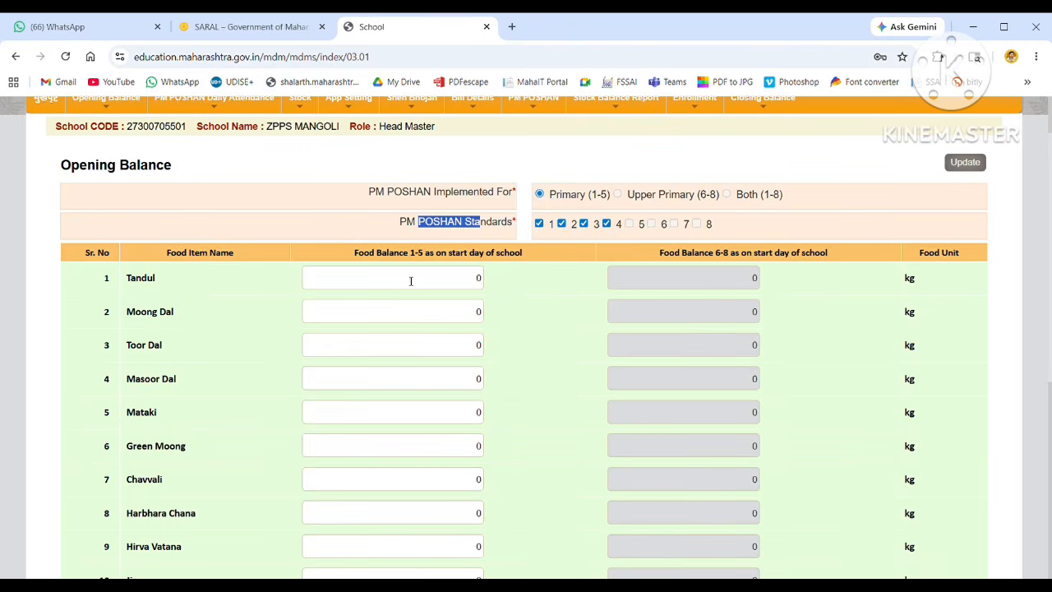
Set the class 1-5 food balances to 70 kg for Tandul, 13.22 kg for Moong Dal and 10.50 kg for Toor Dal.
drag(411, 280, 512, 286)
text(70)
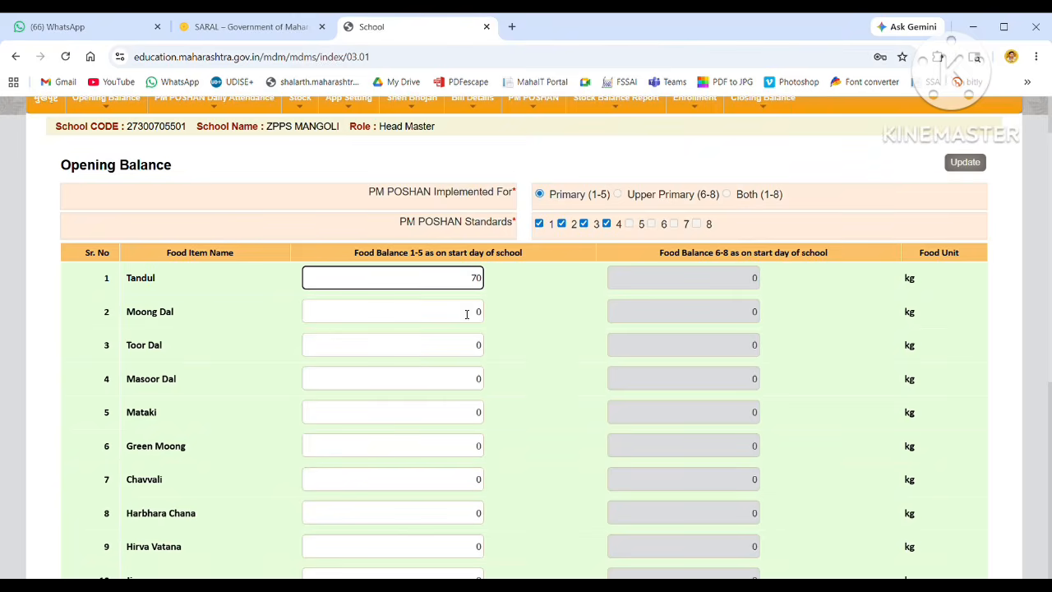
click(466, 314)
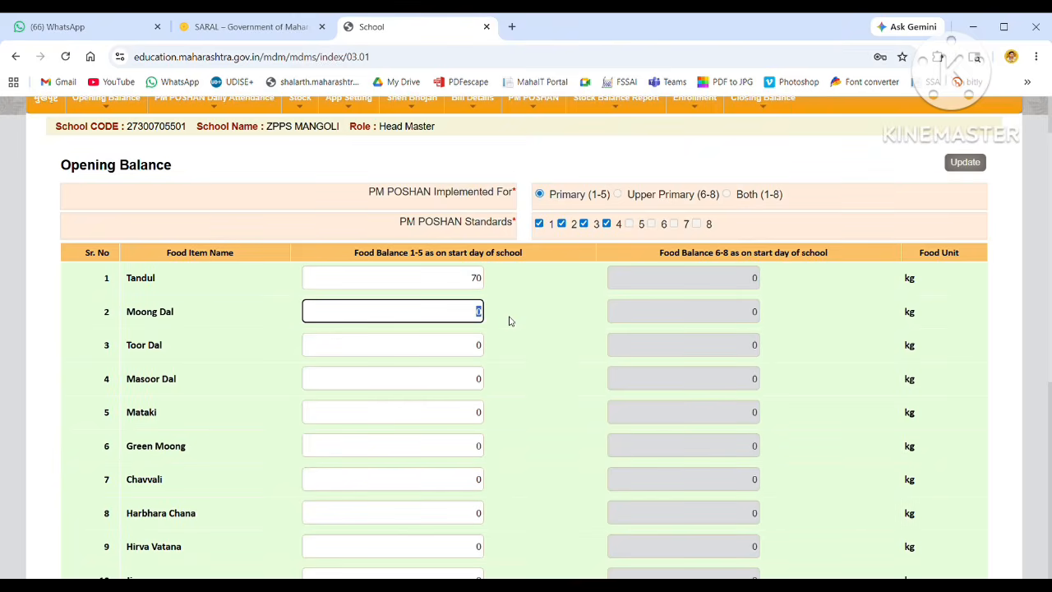
text(13.22)
click(452, 343)
text(10.50)
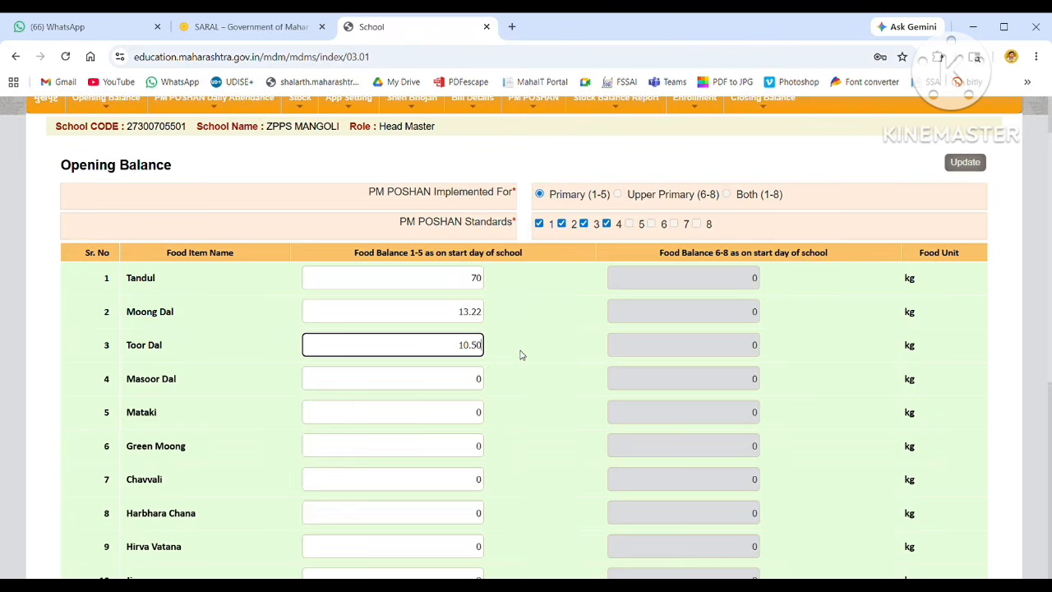
Set the class 1-5 balances to 2.86 kg for Mataki, 3.52 kg for Green Moong and 1.56 kg for Harbhara Chana.
click(434, 379)
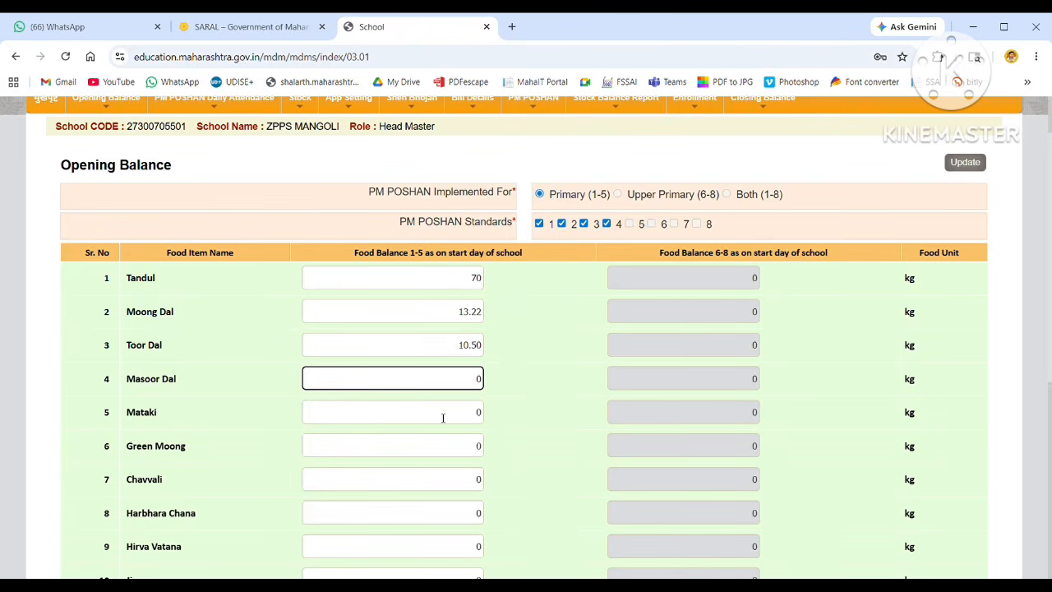
click(442, 418)
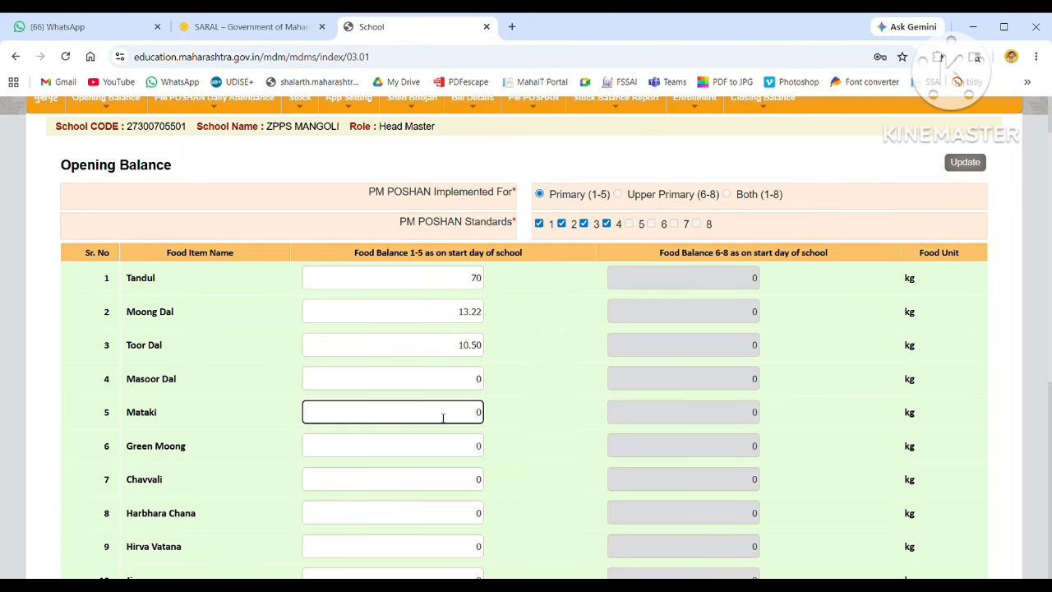
text(2.86)
click(445, 450)
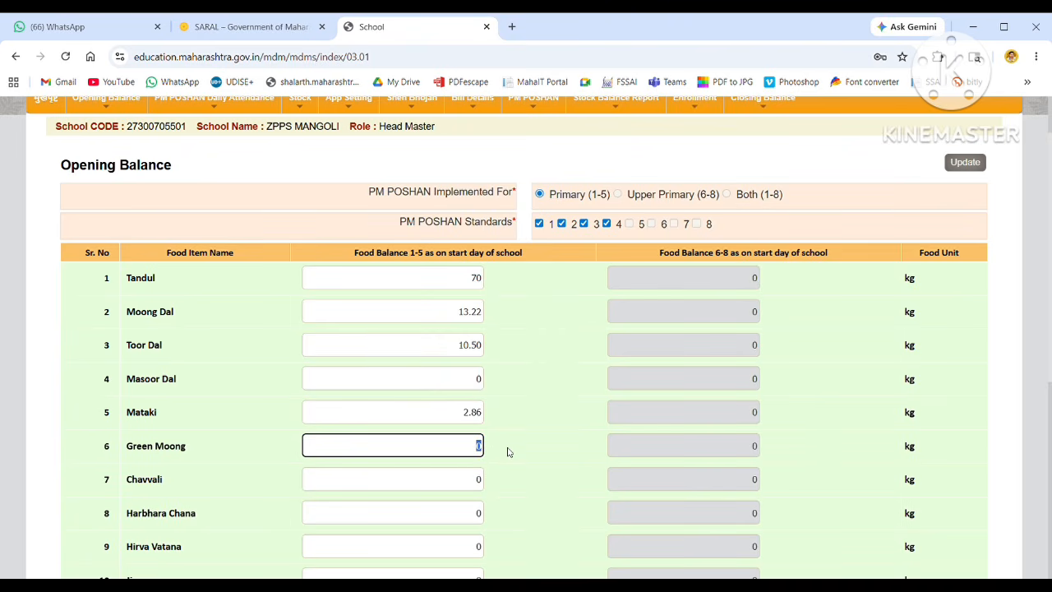
key(Delete)
text(3.52)
click(439, 492)
click(447, 514)
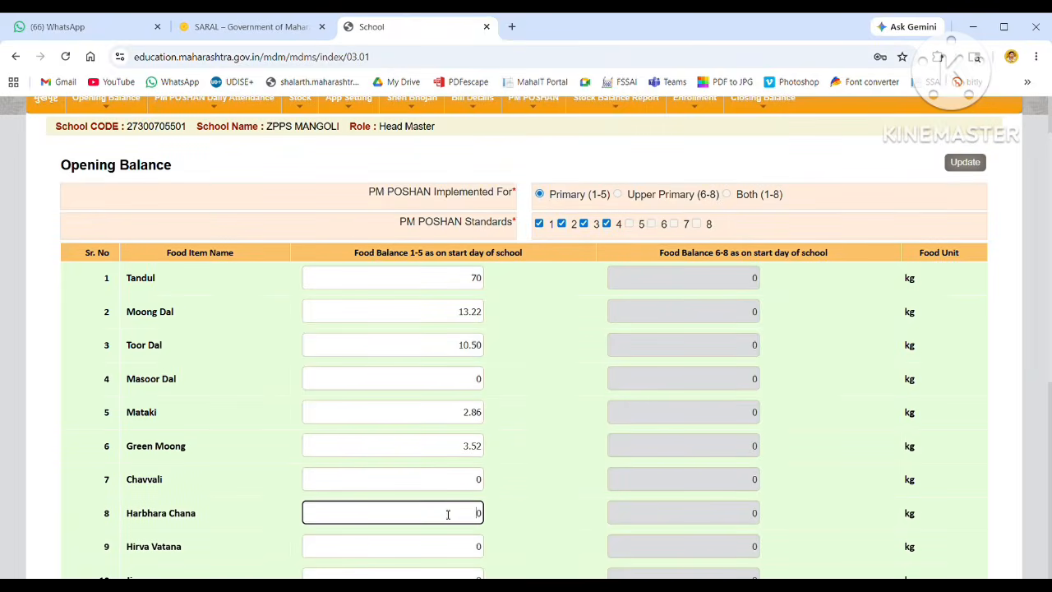
drag(448, 514, 494, 517)
text(1.56)
Set the class 1-5 balances to 0.202 kg for Jira, 0.202 kg for Mohari and 0.321 kg for Halad.
key(Tab)
key(Tab)
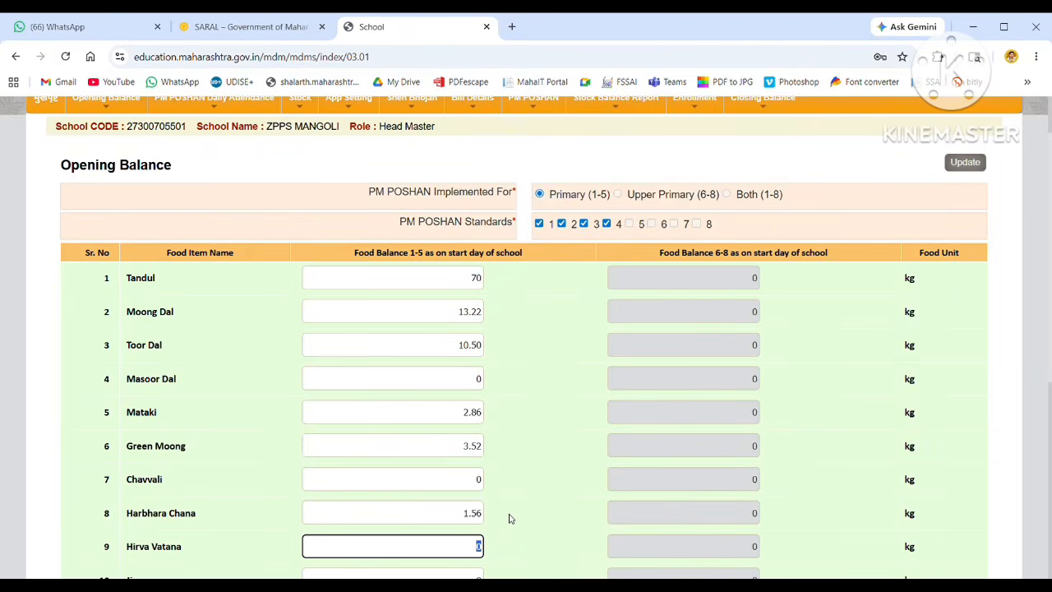
key(Tab)
key(Tab)
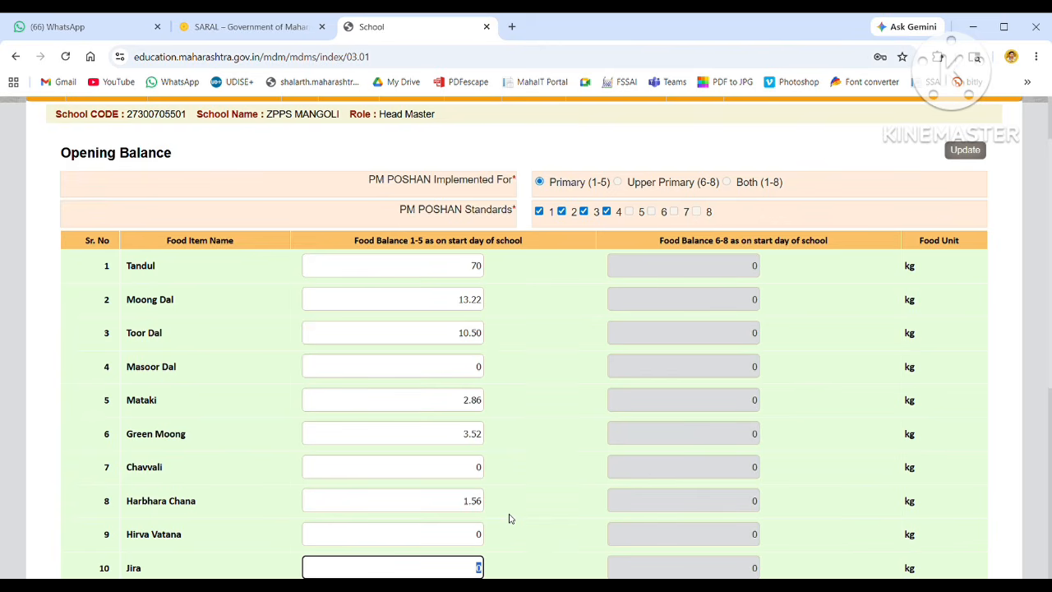
text(0.202)
key(Tab)
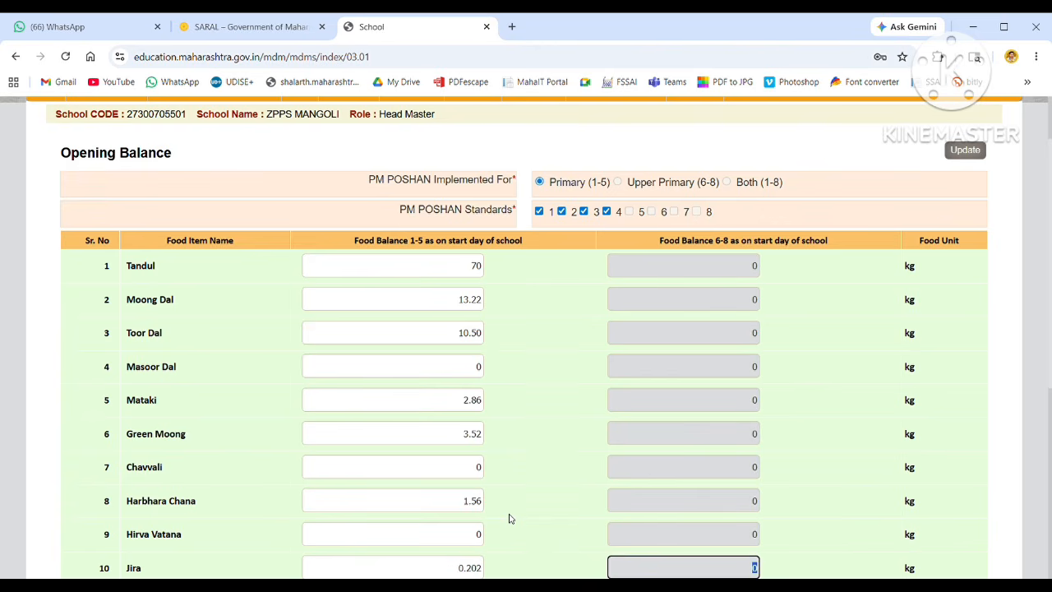
key(Tab)
text(0.202)
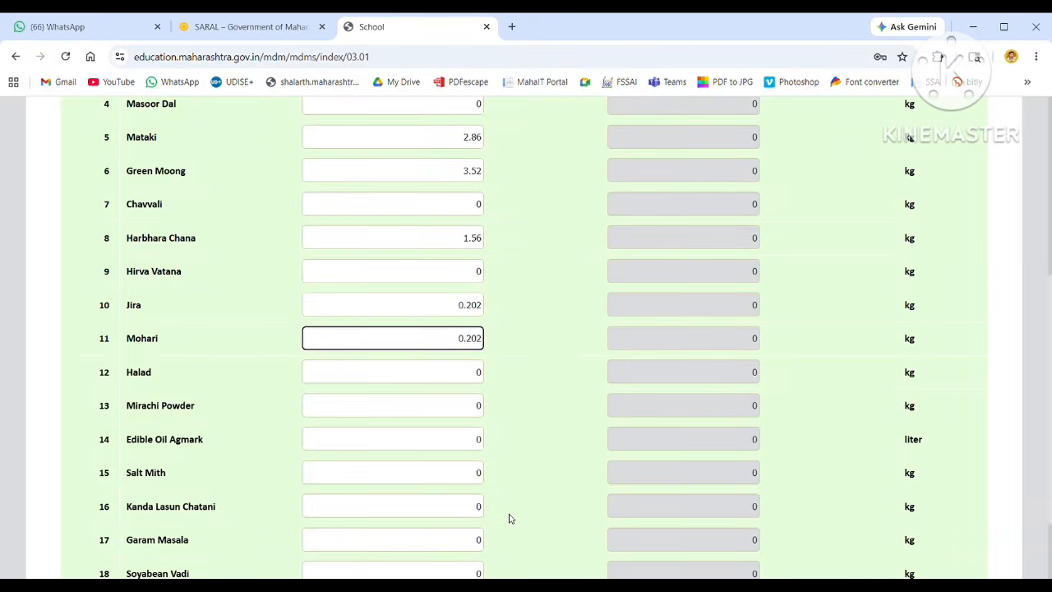
key(Tab)
key(Tab)
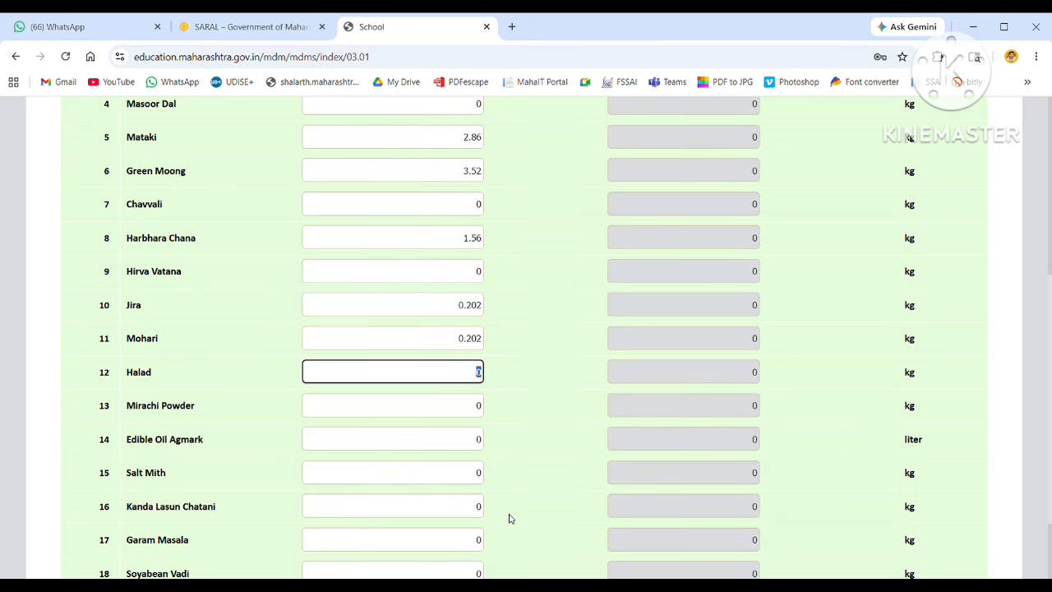
text(0.321)
Set the class 1-5 balances to 8.6 liters for Edible Oil Agmark and 9.128 kg for Salt Mith.
key(Tab)
key(Tab)
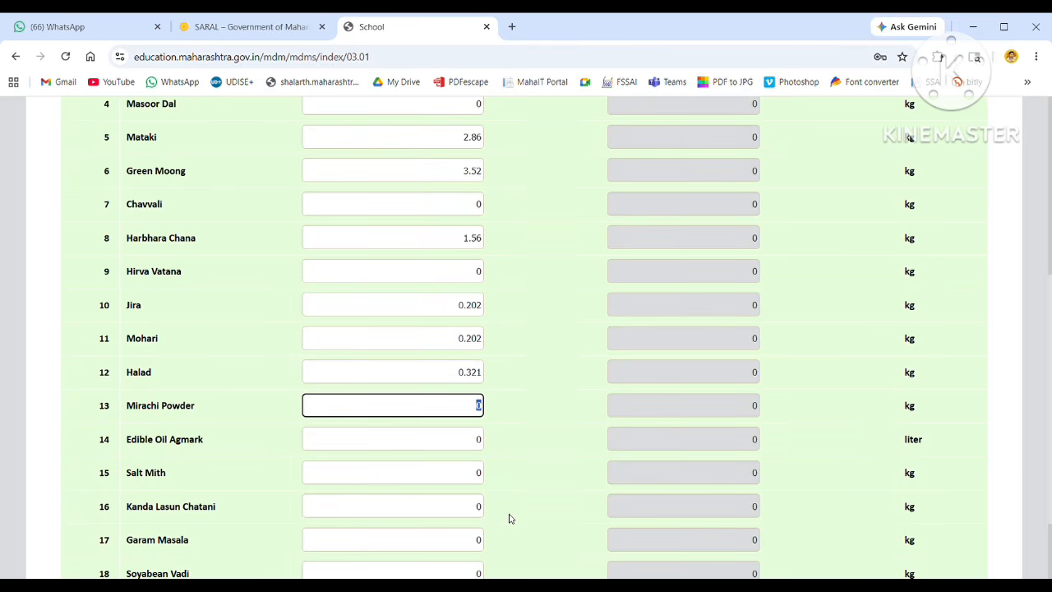
key(Tab)
key(Tab)
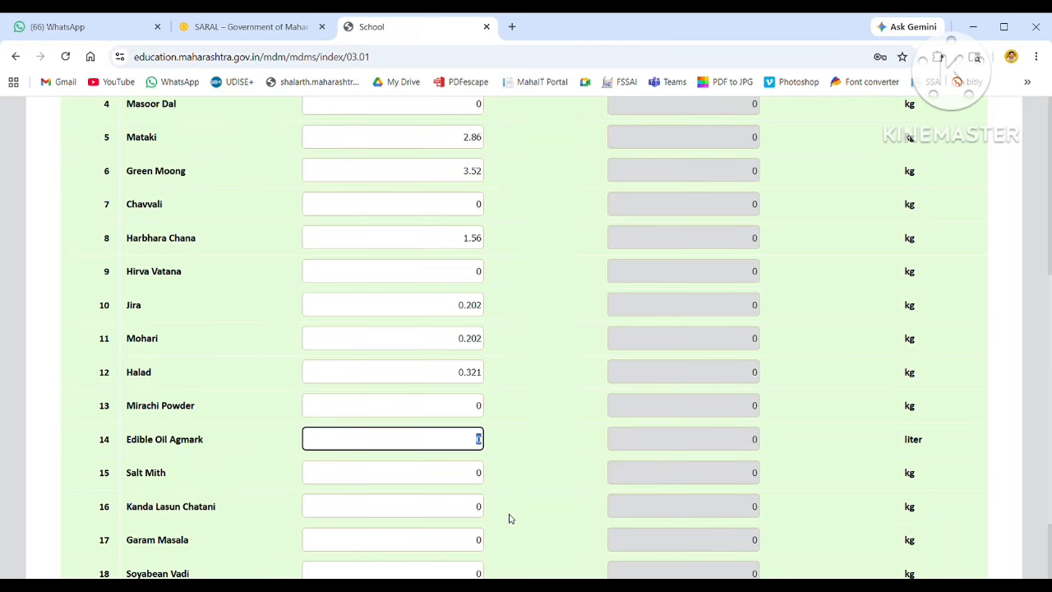
key(BackSpace)
text(8.6)
key(Tab)
key(Tab)
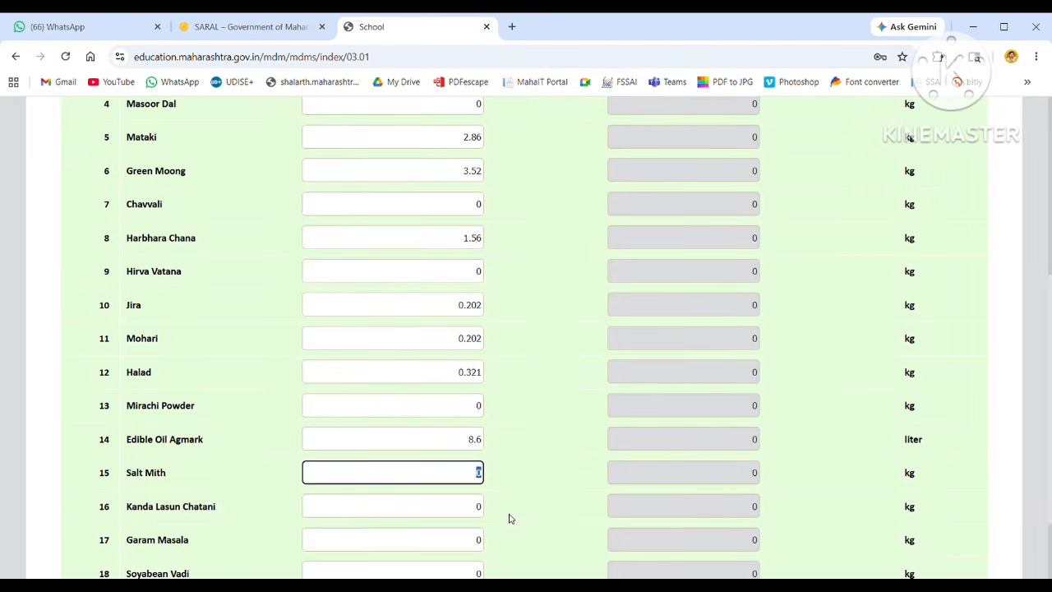
key(BackSpace)
text(9.128)
Set the class 1-5 balances to 0.549 kg for Kanda Lasun Chatani and 7.120 kg for Soyabean Vadi.
key(Tab)
key(Tab)
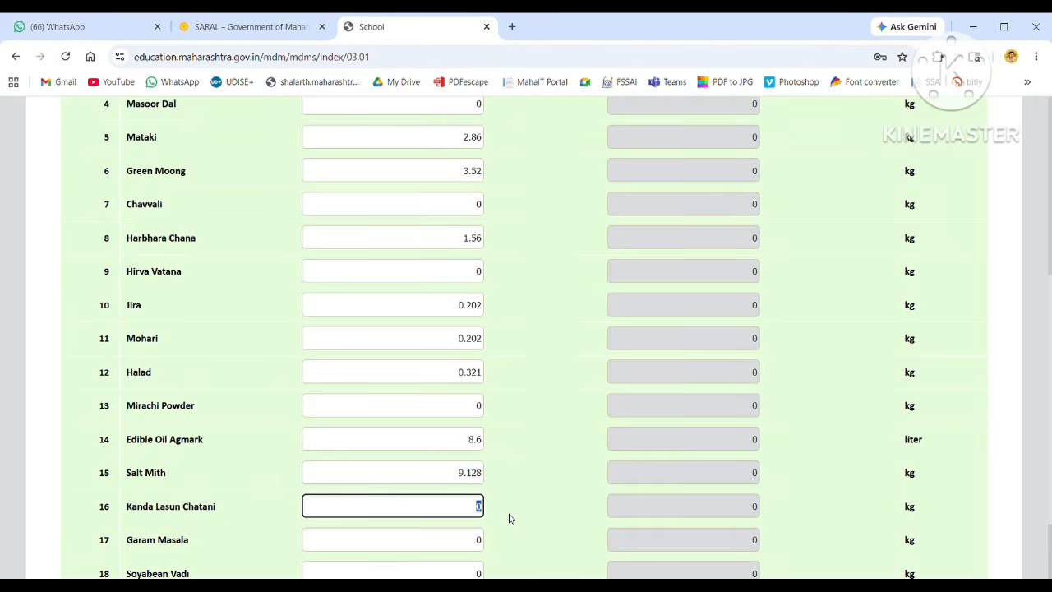
key(BackSpace)
text(0.549)
key(Tab)
key(Tab)
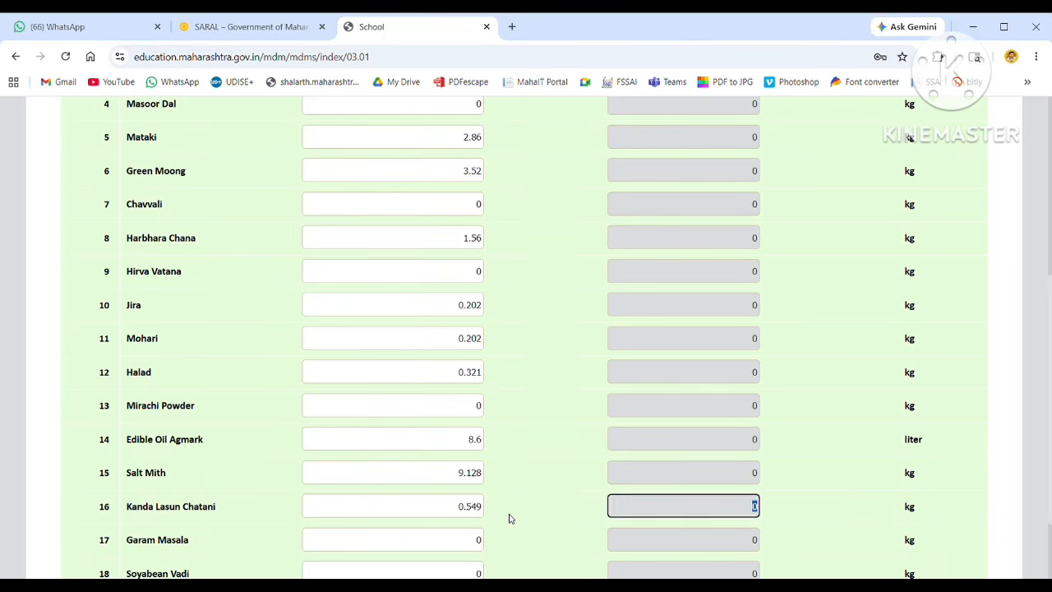
key(Tab)
key(Tab)
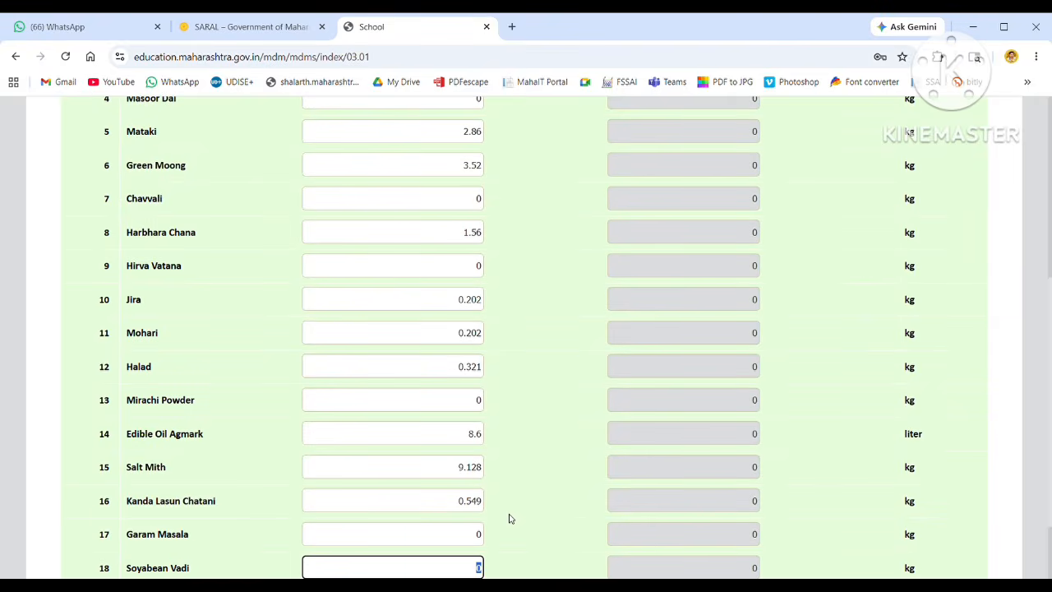
key(BackSpace)
text(7.120)
scroll(509, 518, down, 2)
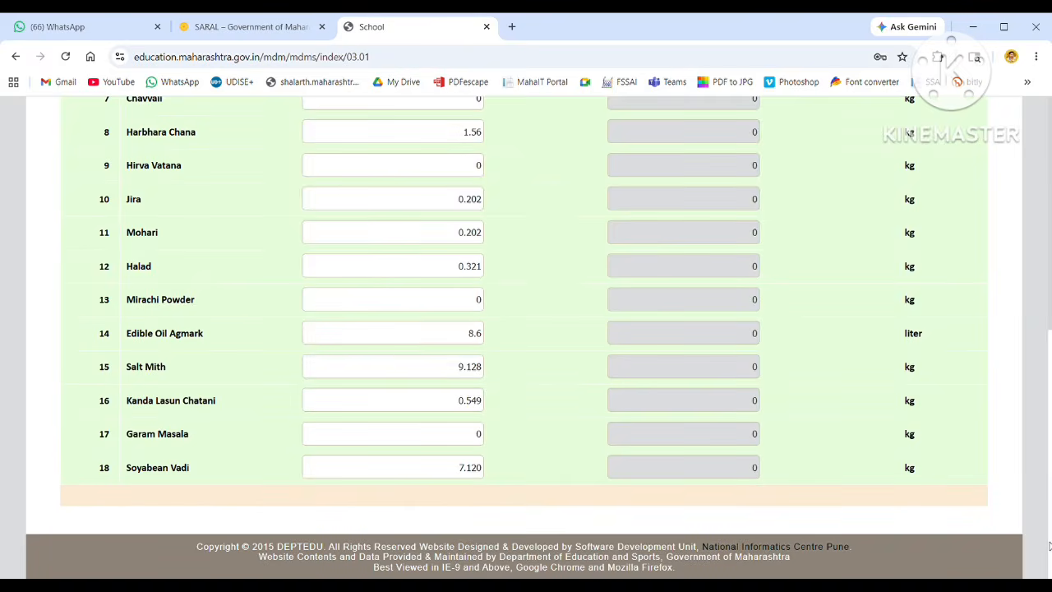
scroll(1049, 546, up, 5)
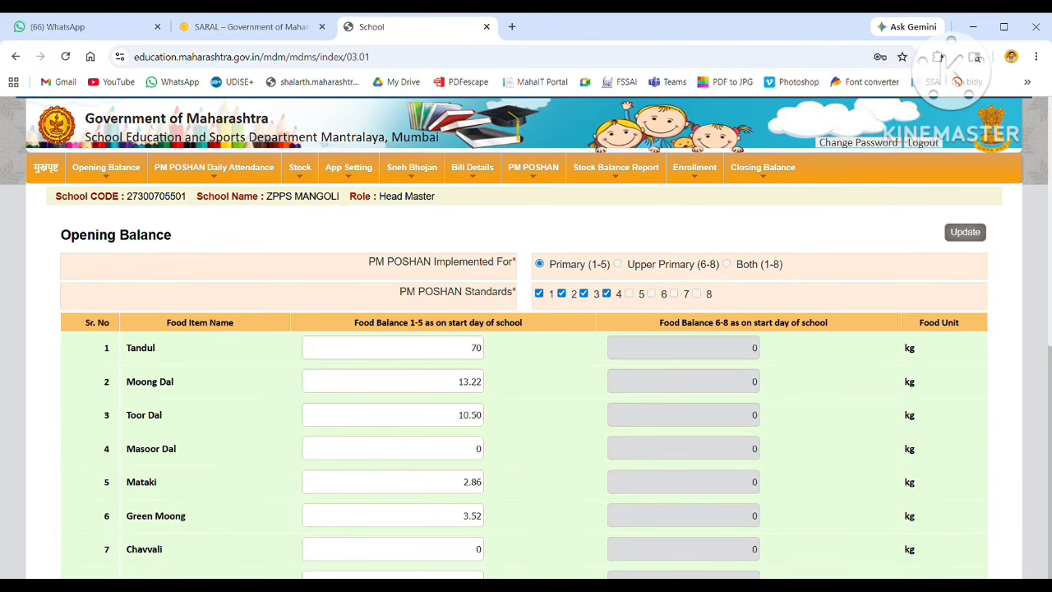
Try to update the opening balance records with the entered class 1-5 quantities.
drag(1050, 247, 1049, 222)
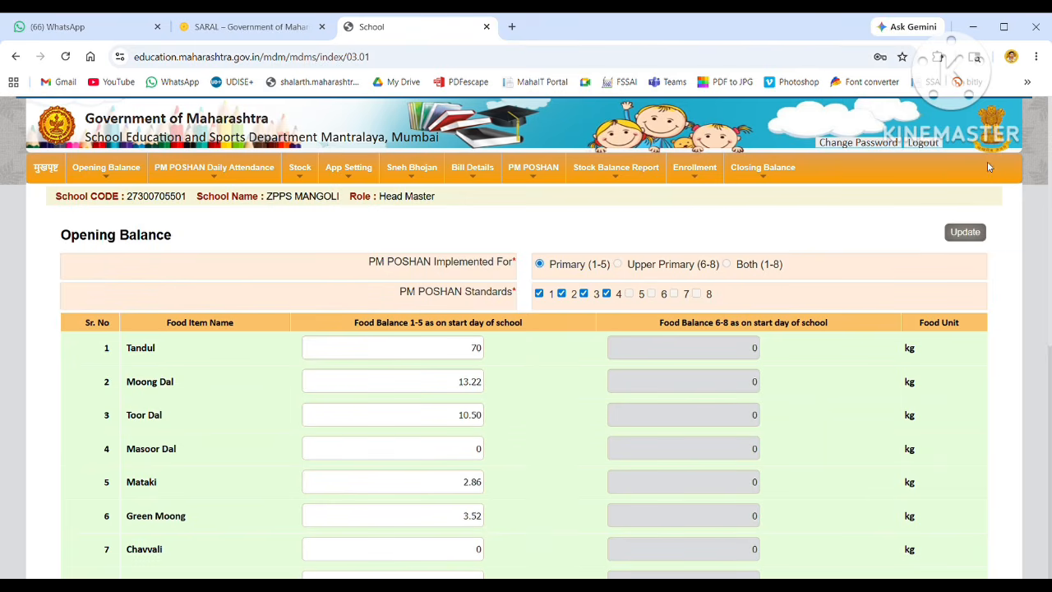
click(975, 234)
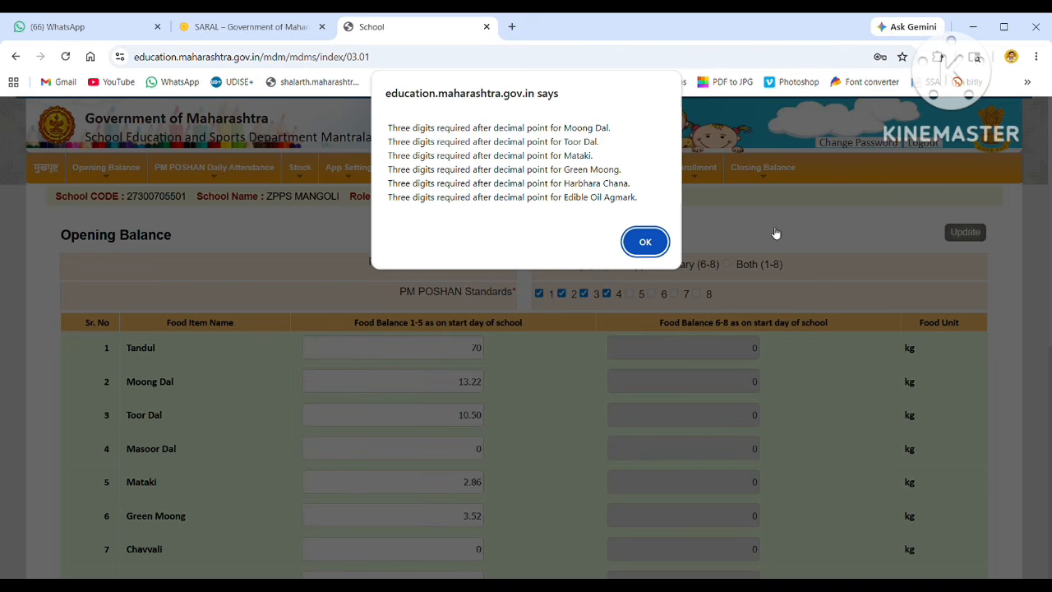
click(647, 243)
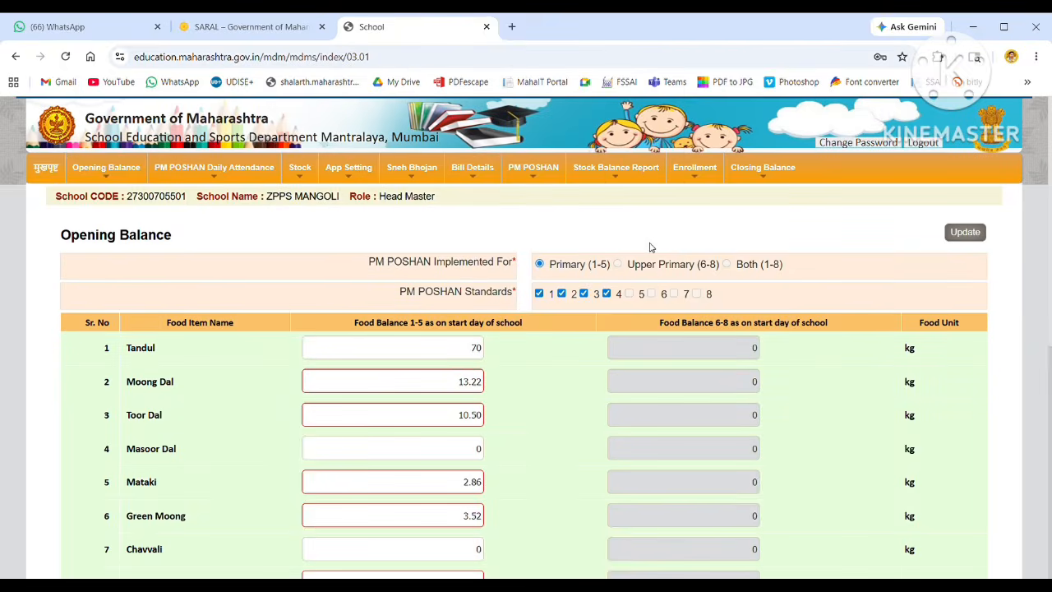
Rewrite the class 1-5 balances with three decimals: Moong Dal 13.220 kg, Toor Dal 10.500 kg, Mataki 2.860 kg and Green Moong 3.520 kg.
click(485, 384)
text(0)
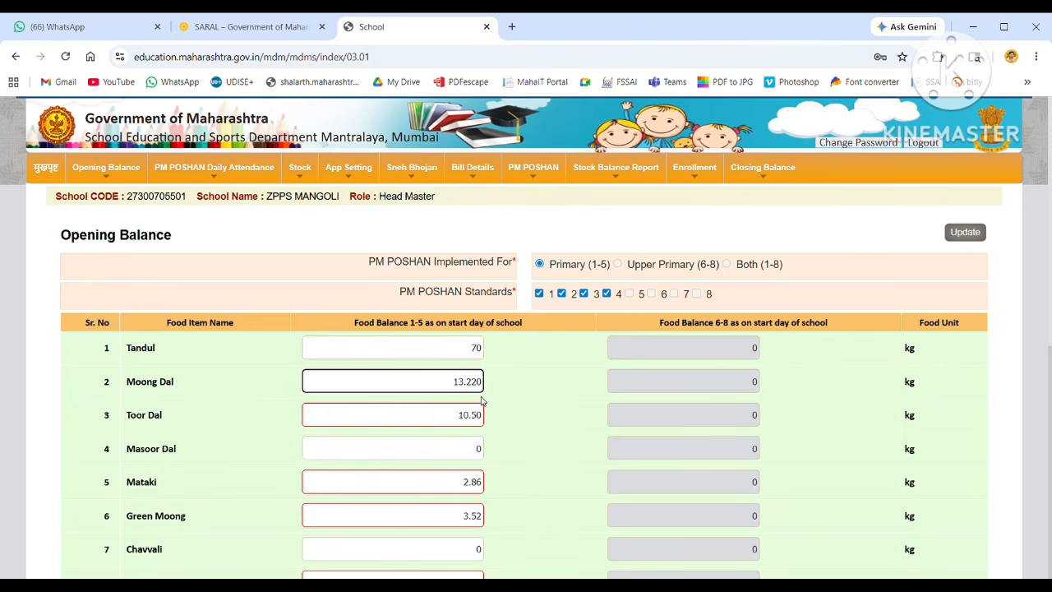
click(486, 423)
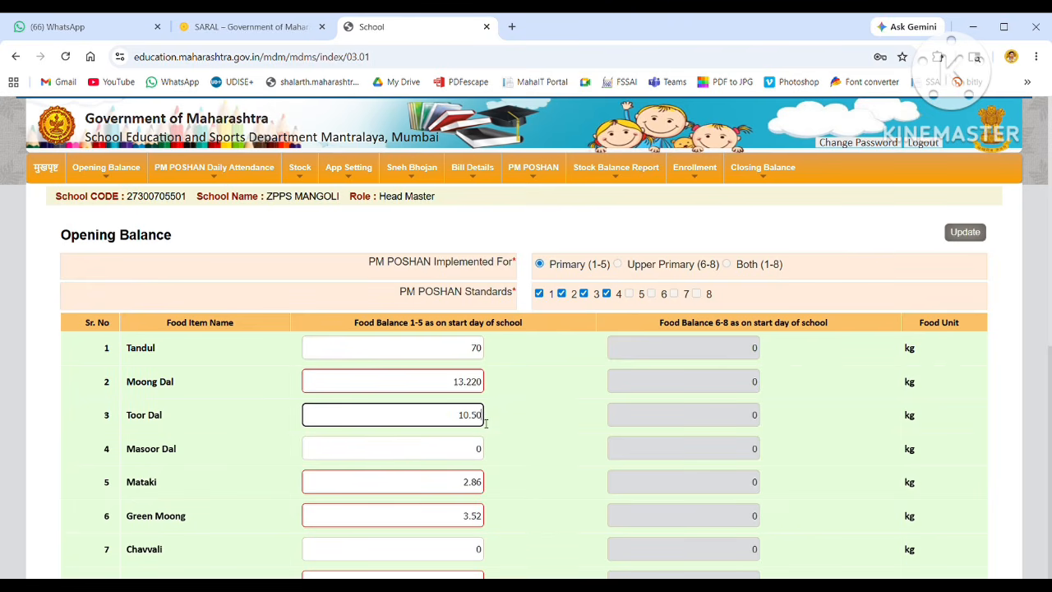
text(0)
click(484, 488)
text(0)
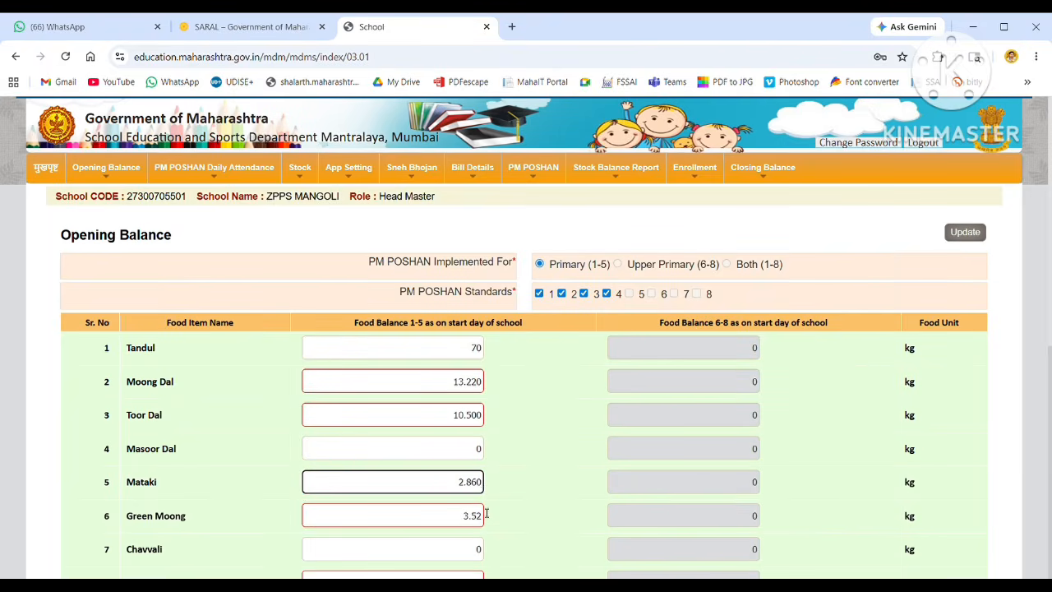
click(485, 518)
text(0)
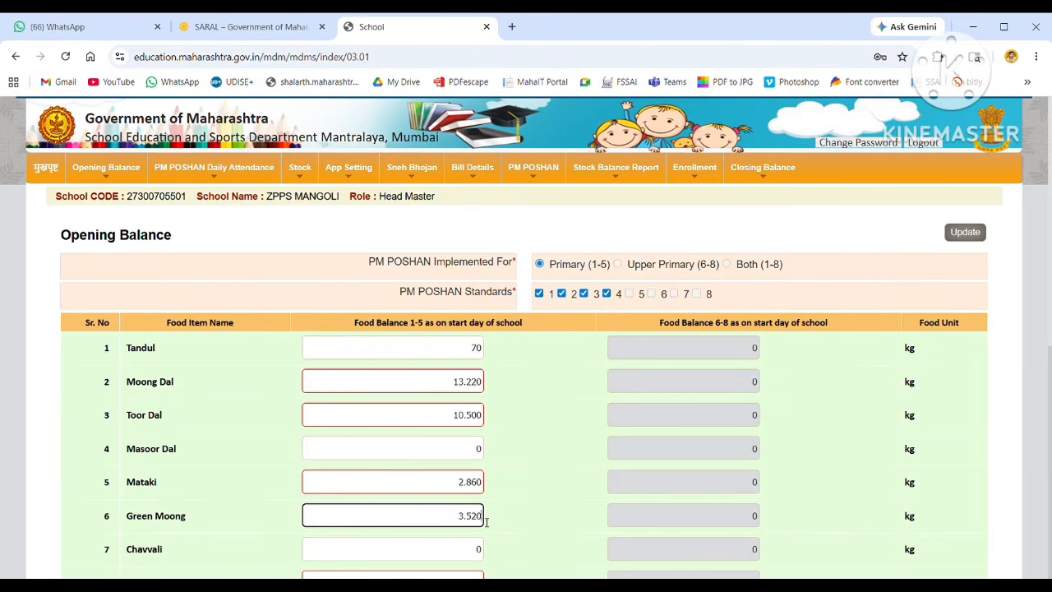
Set the class 1-5 balances to 1.560 kg for Harbhara Chana and 8.600 liters for Edible Oil Agmark.
key(Tab)
key(Tab)
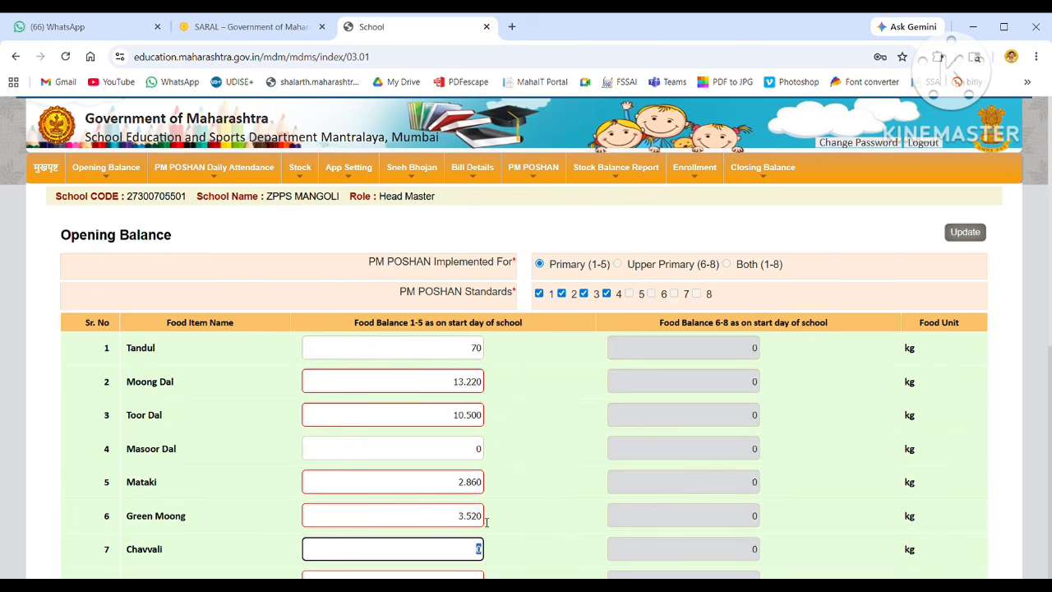
key(Tab)
key(Tab)
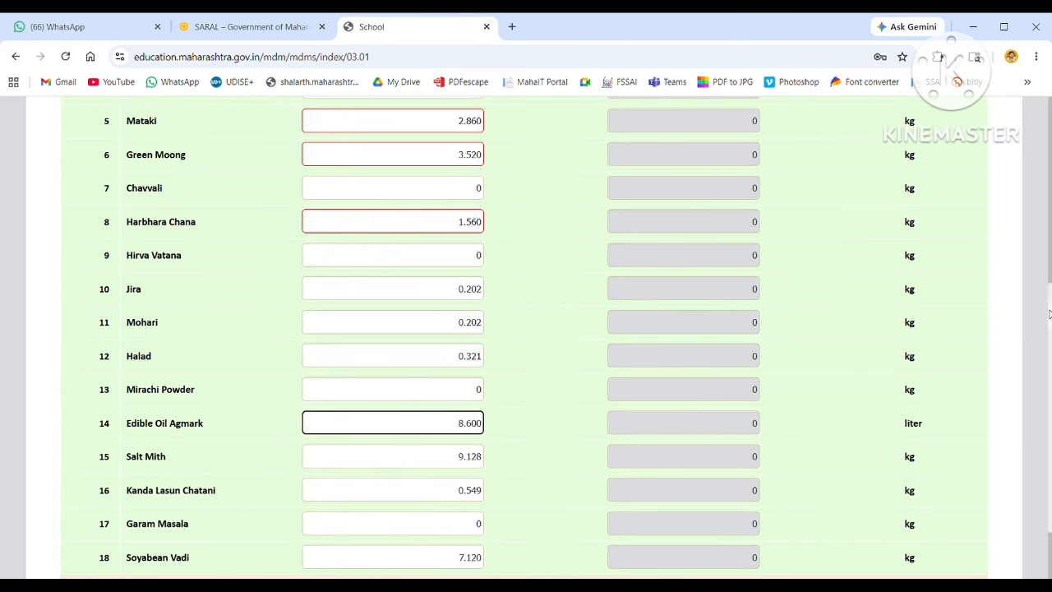
Submit the corrected opening balance, confirm the record update after reviewing the summary, and dismiss the resulting notice.
scroll(911, 131, down, 2)
scroll(910, 132, up, 6)
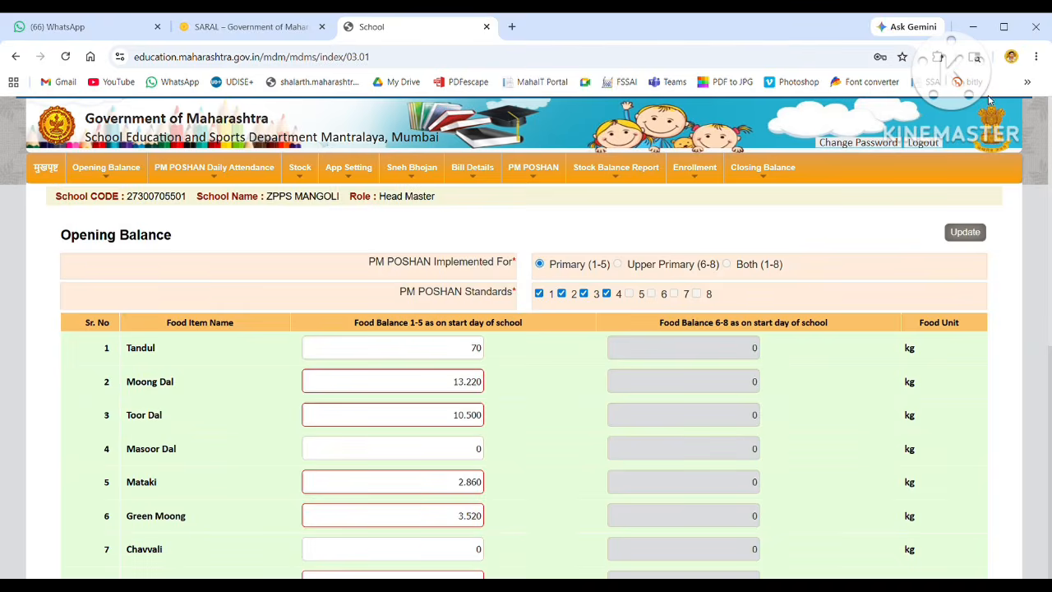
click(966, 234)
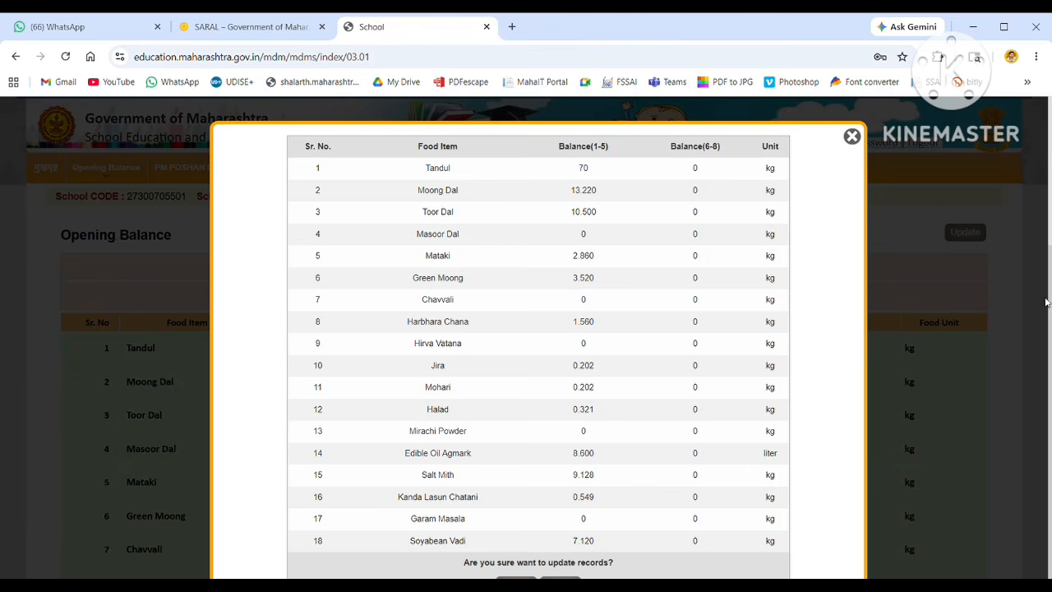
click(1049, 329)
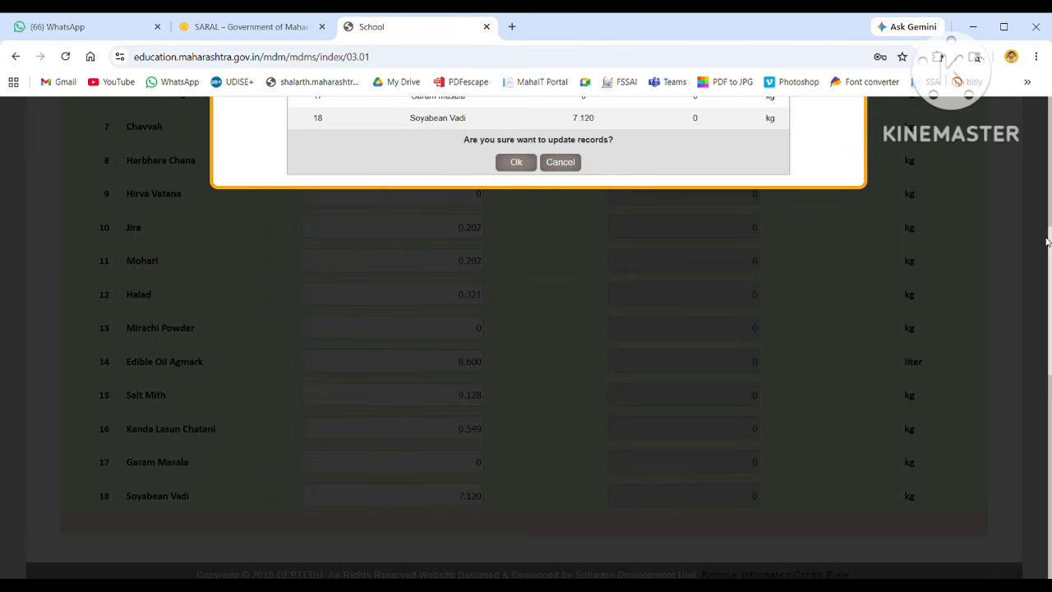
scroll(1048, 252, up, 4)
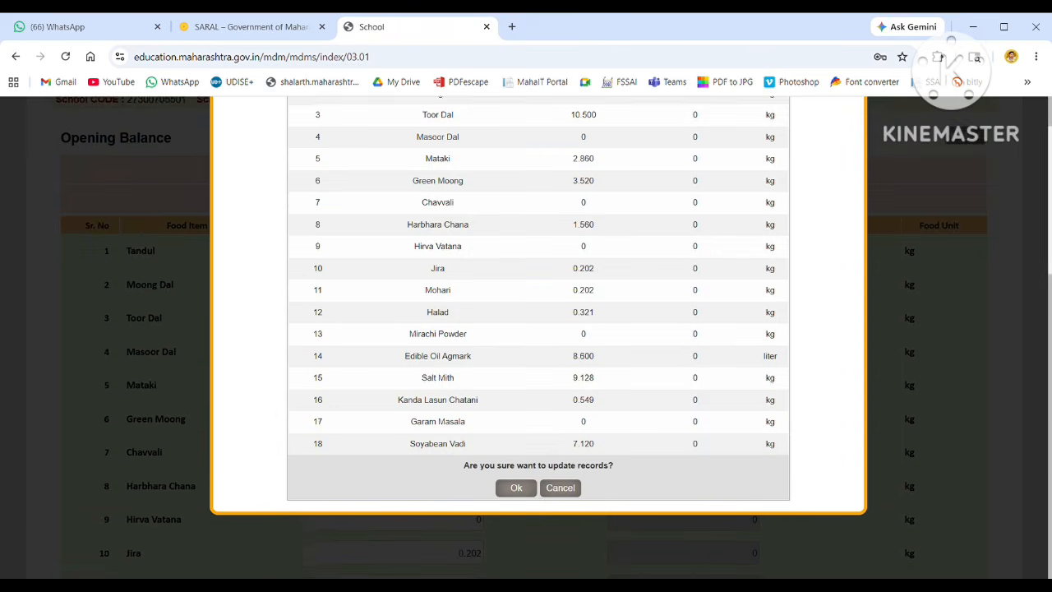
click(517, 491)
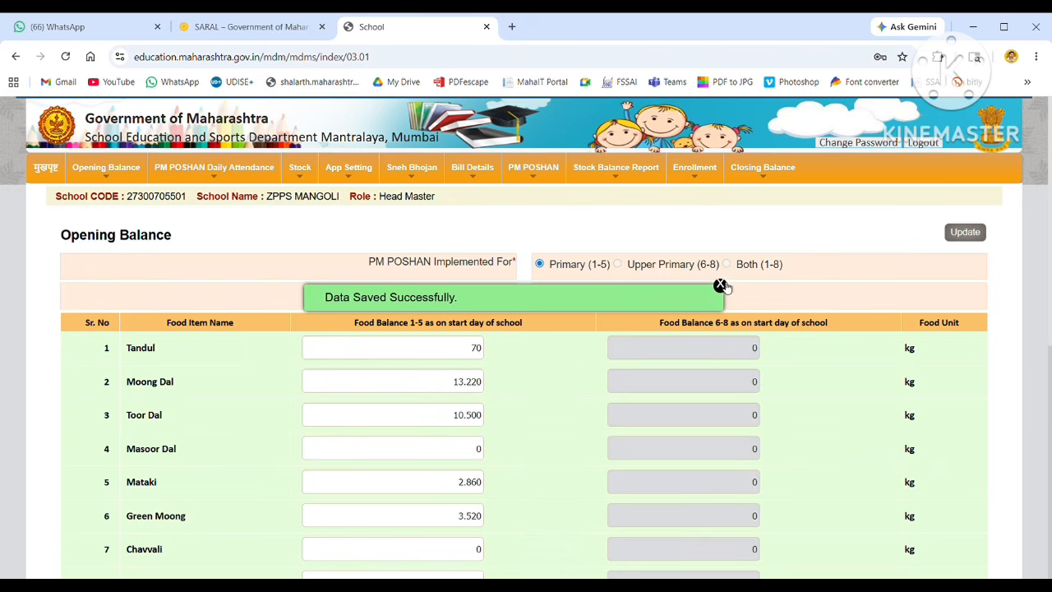
click(722, 286)
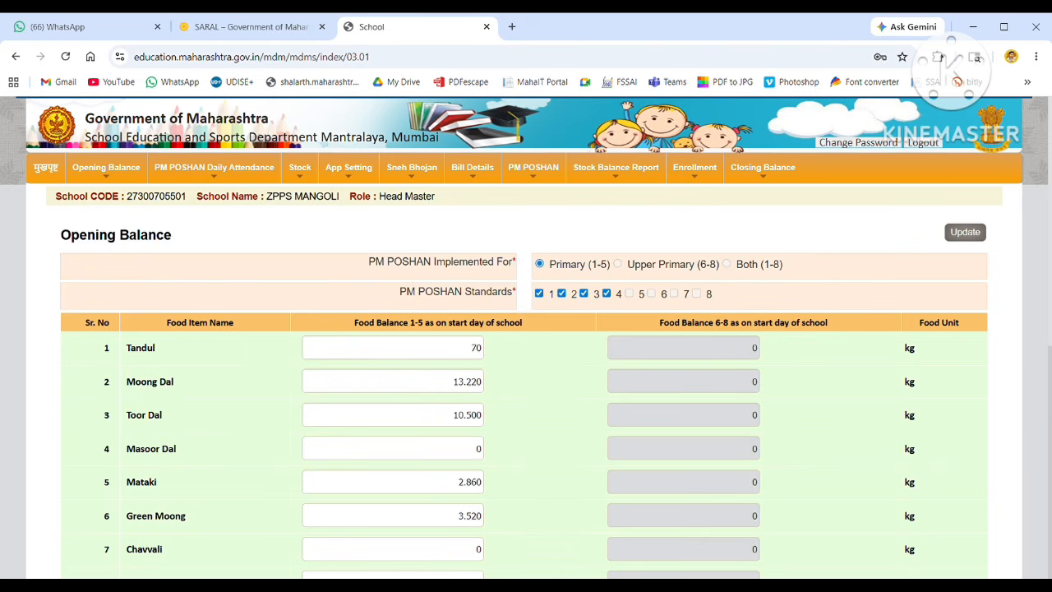